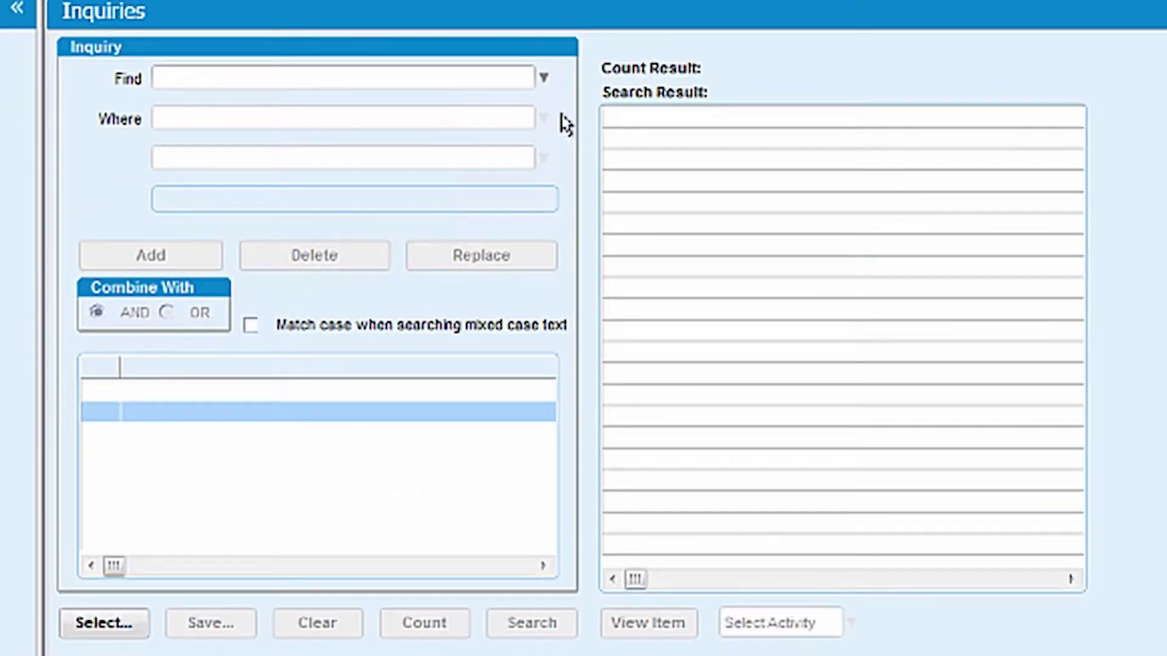
Search Orders and add the criterion Signing Provider is the logged-in doctor
left_click(542, 82)
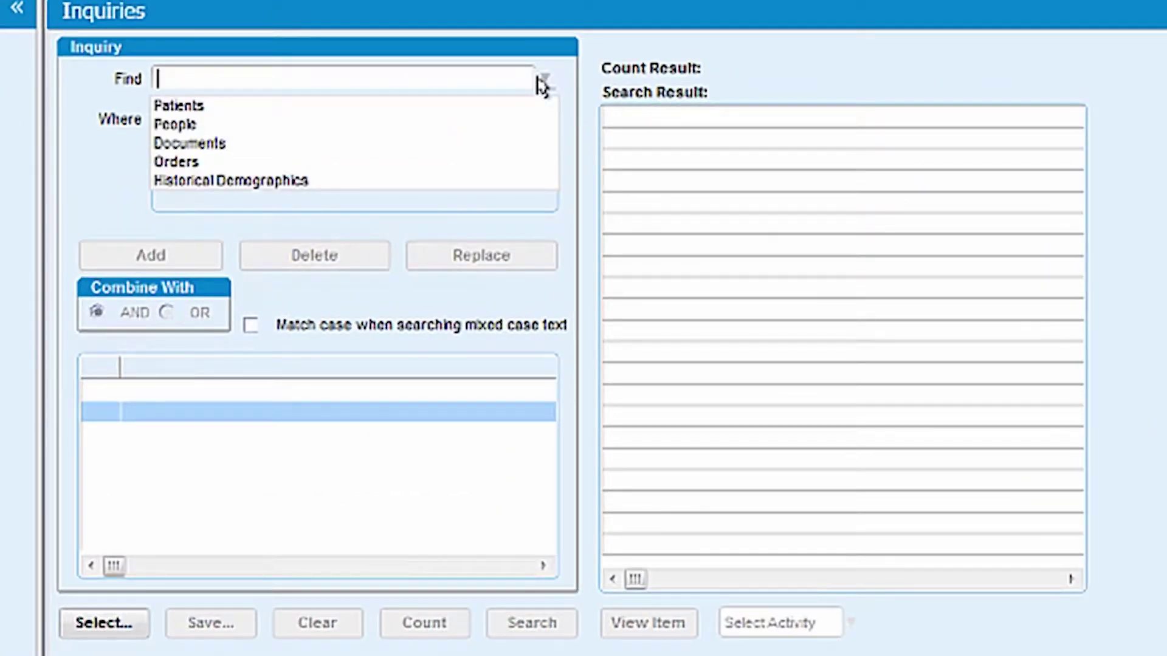
left_click(211, 164)
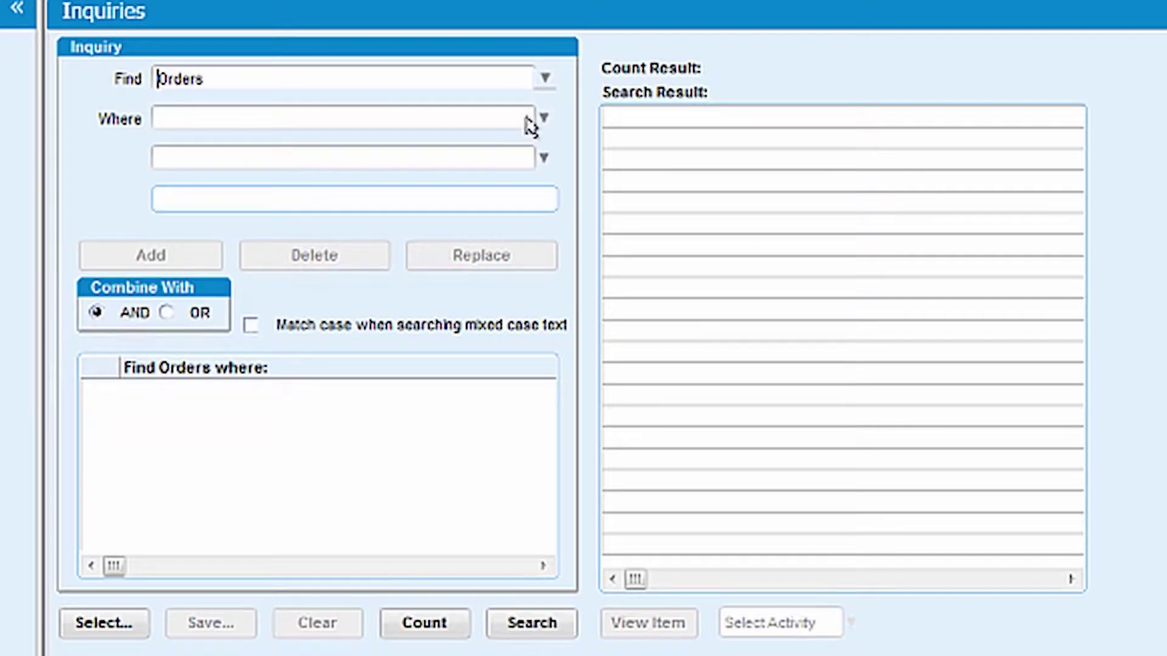
left_click(543, 117)
left_click_drag(547, 203, 550, 315)
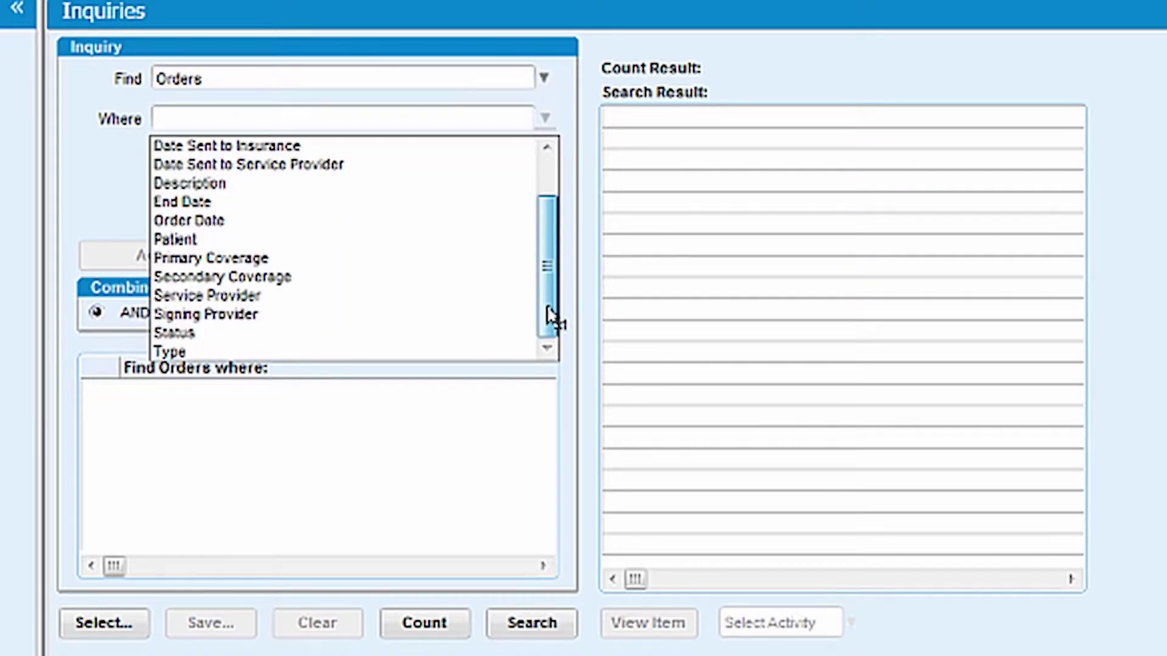
left_click(300, 315)
left_click(450, 153)
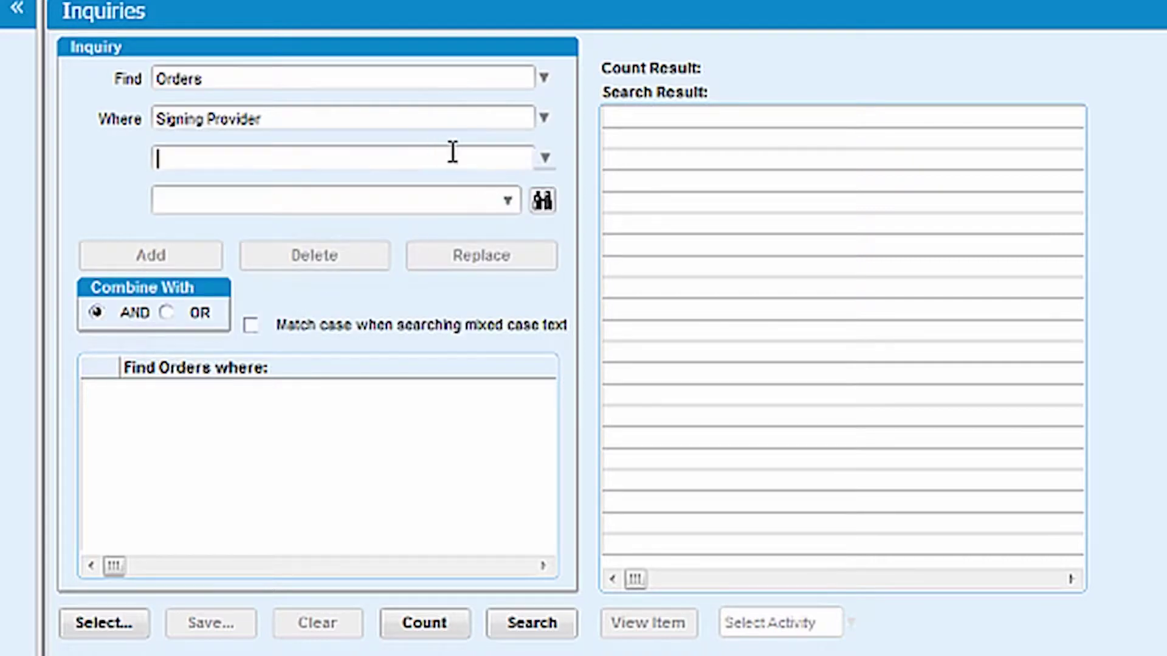
left_click(469, 152)
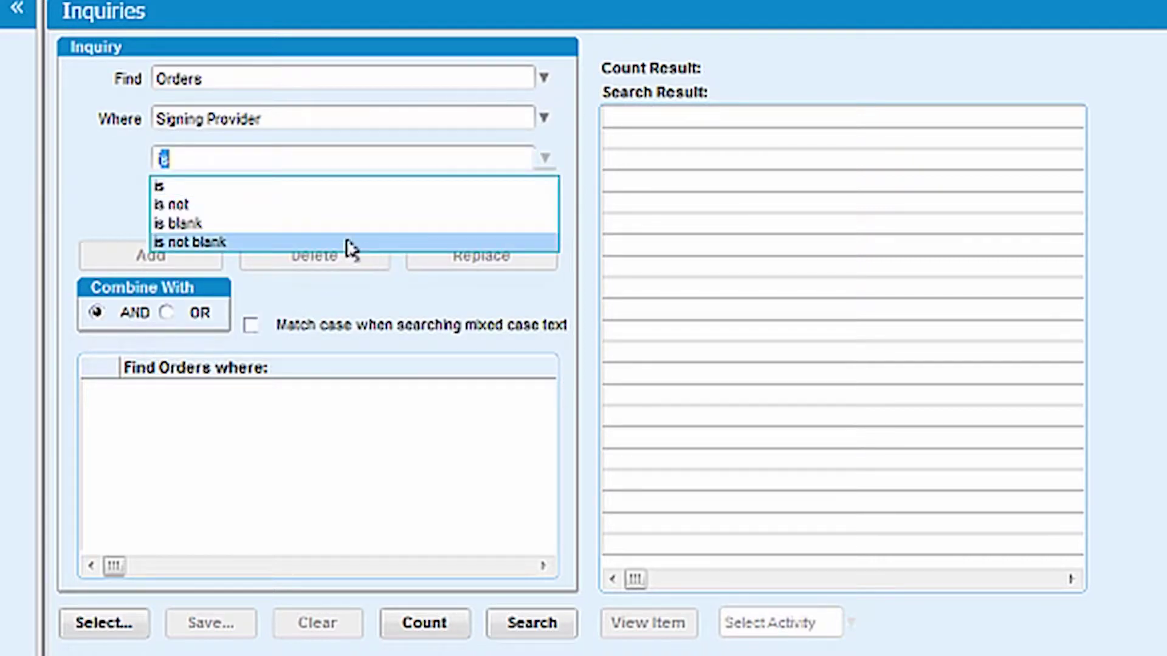
left_click(184, 185)
left_click(229, 198)
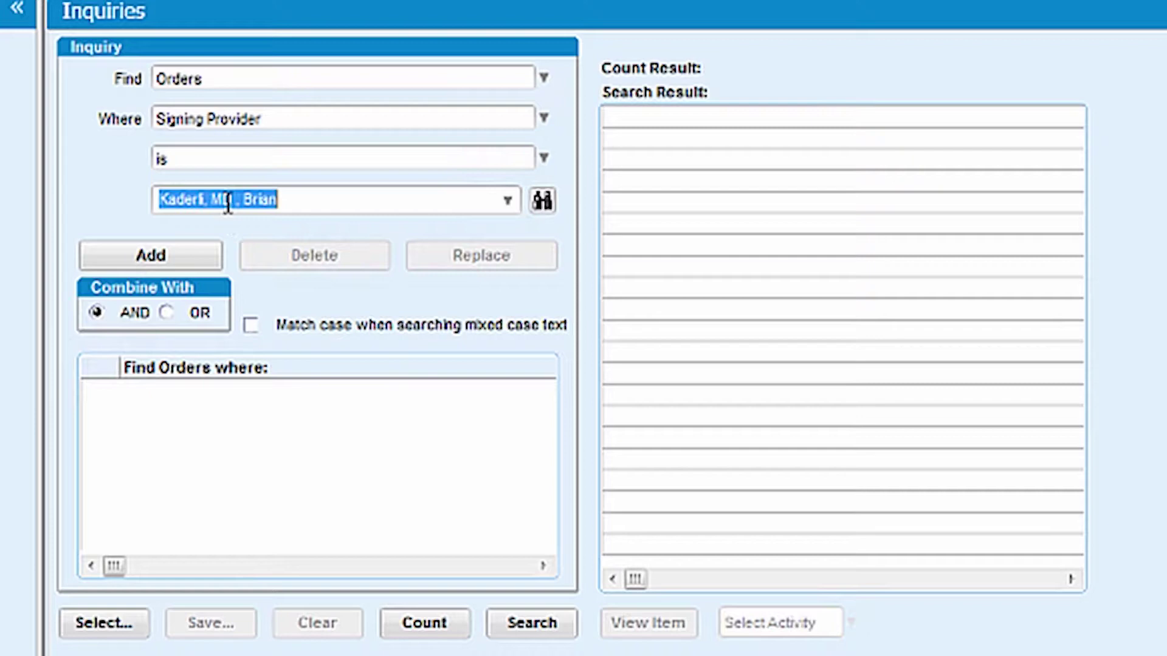
left_click(96, 254)
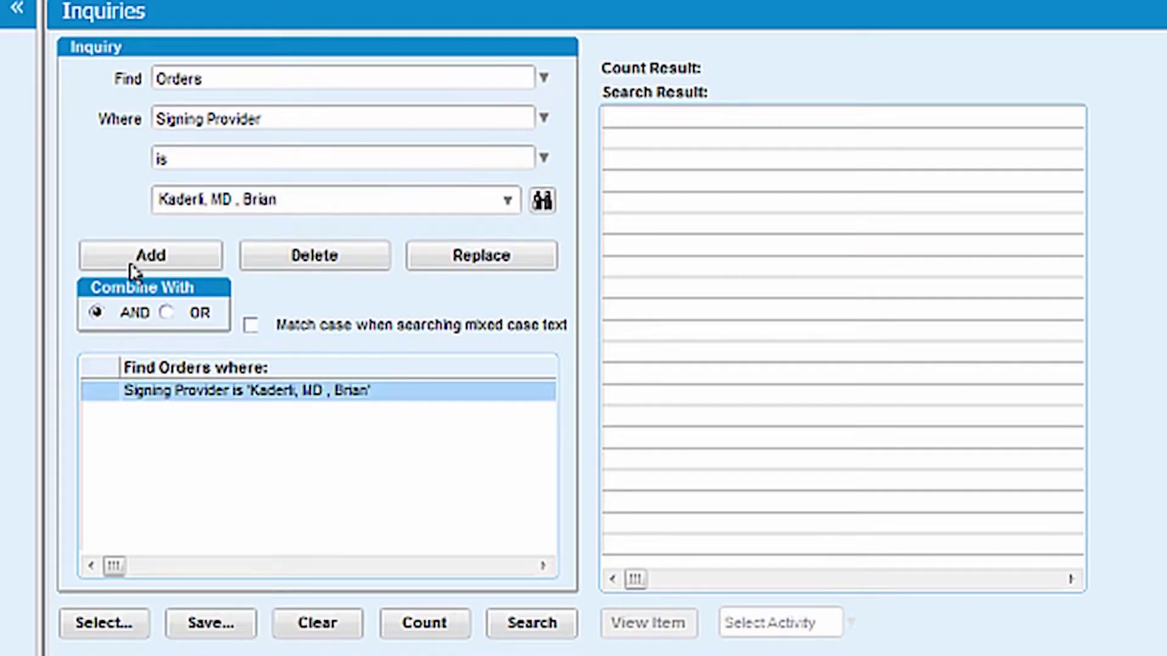
Add a second criterion: Description contains 'biopsy'
left_click(543, 117)
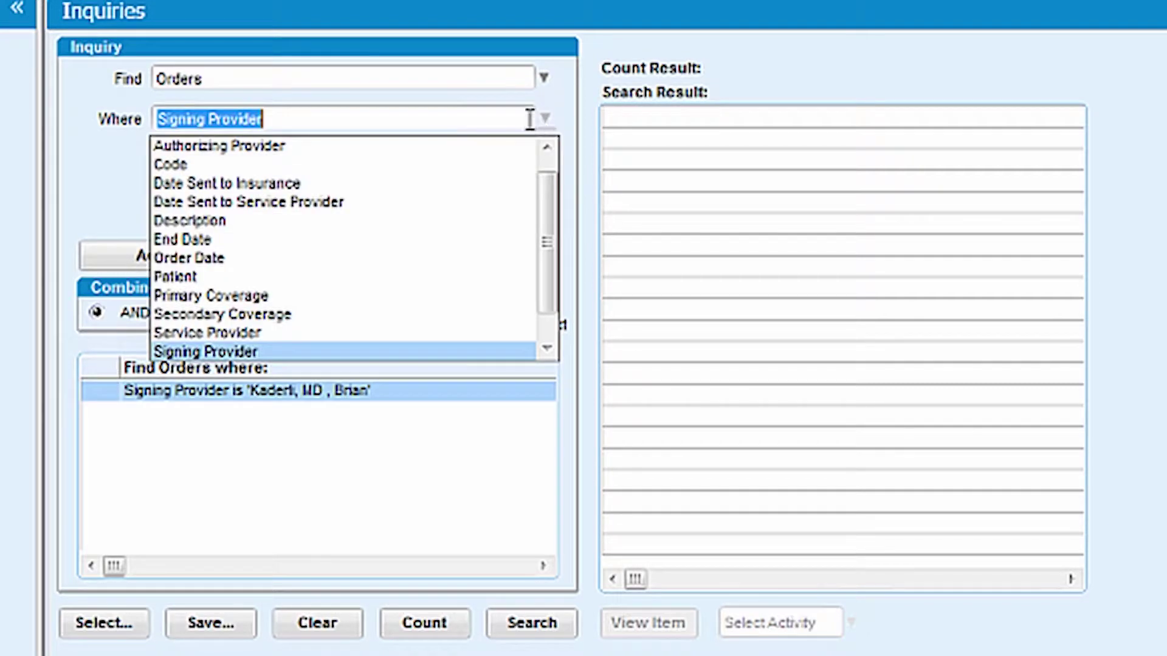
left_click_drag(553, 210, 521, 151)
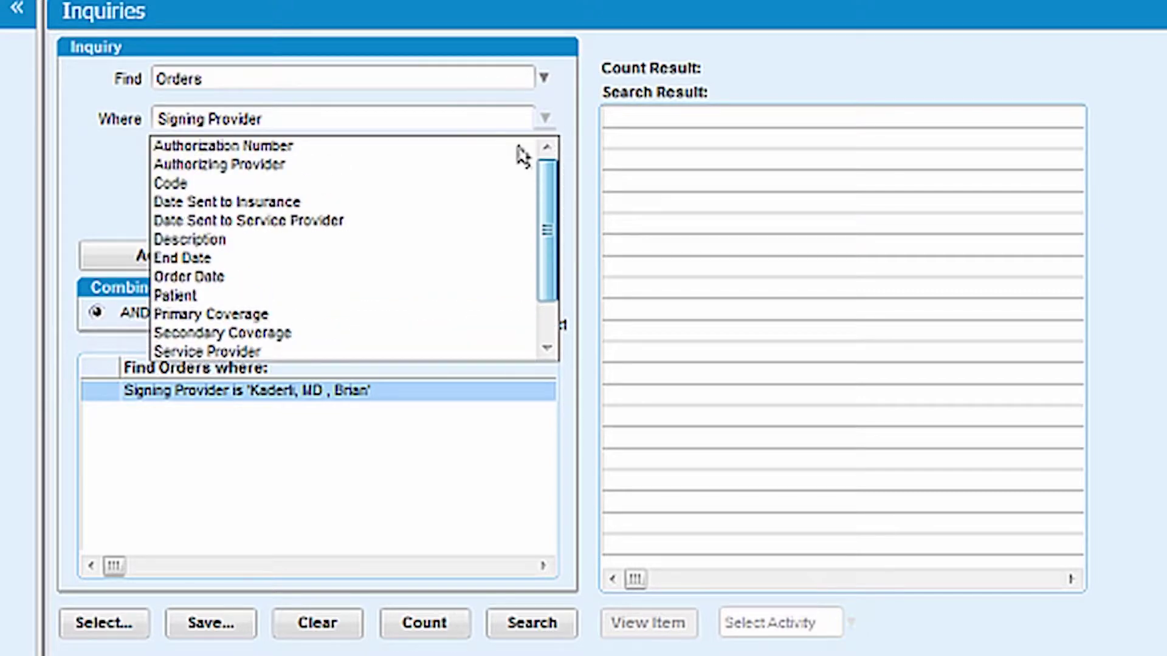
left_click(226, 239)
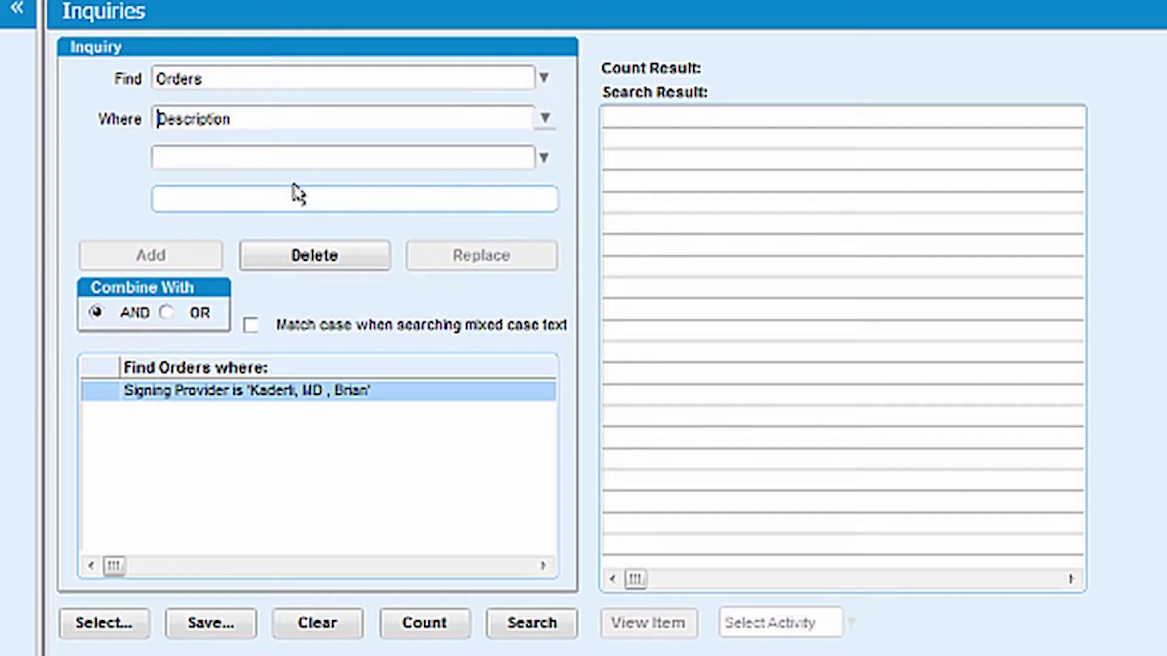
left_click(478, 151)
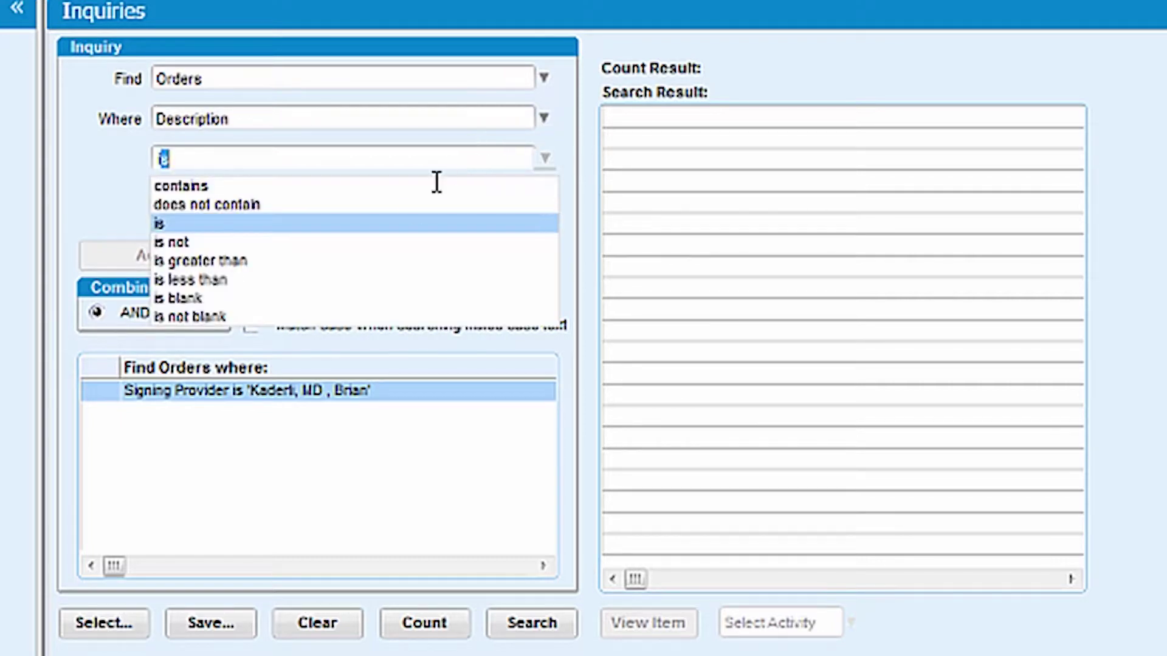
left_click(210, 187)
left_click(214, 197)
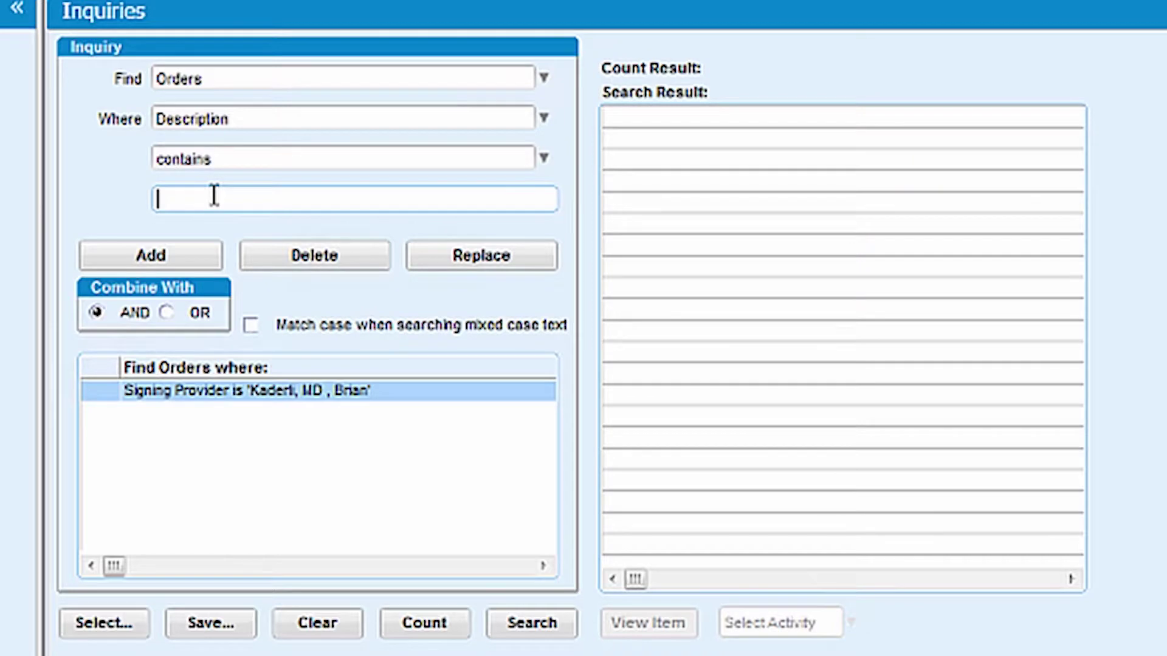
type("biopsy")
left_click(153, 257)
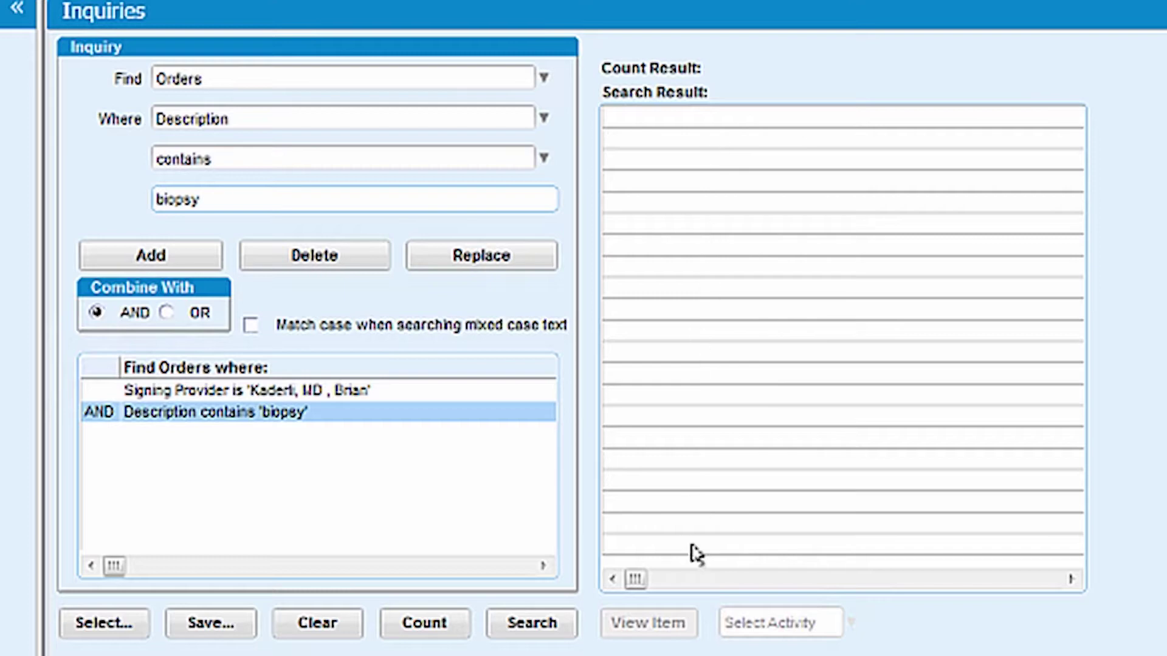
Count the orders matching both criteria (24 found), then bring up the Save Inquiry dialog
left_click(418, 626)
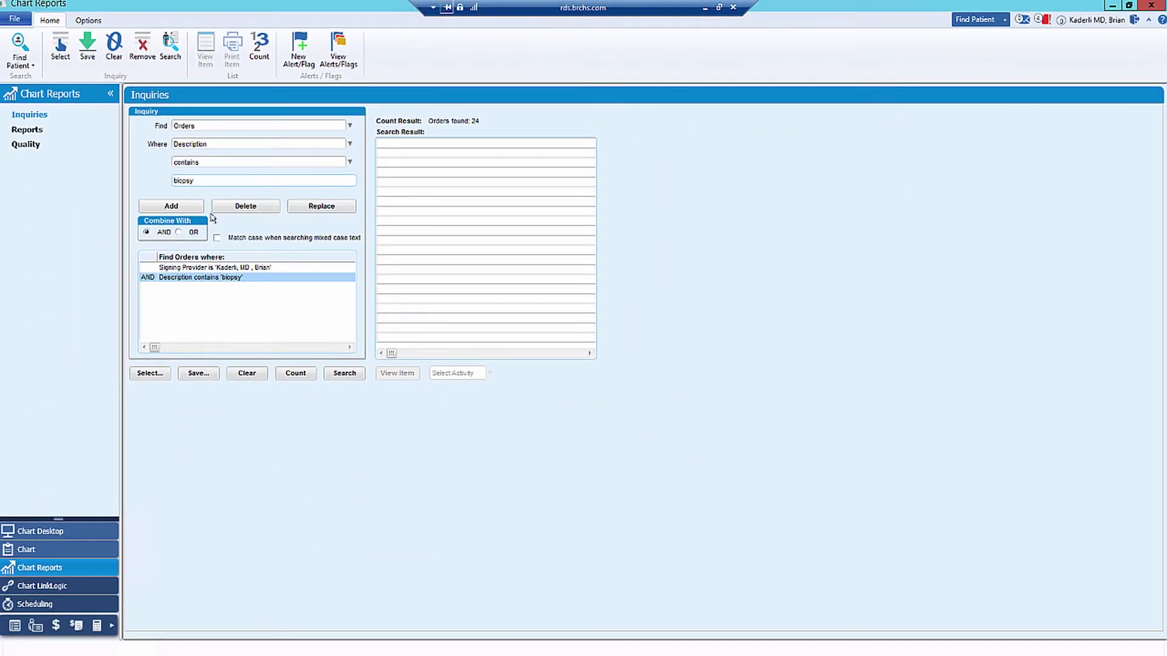
left_click(197, 375)
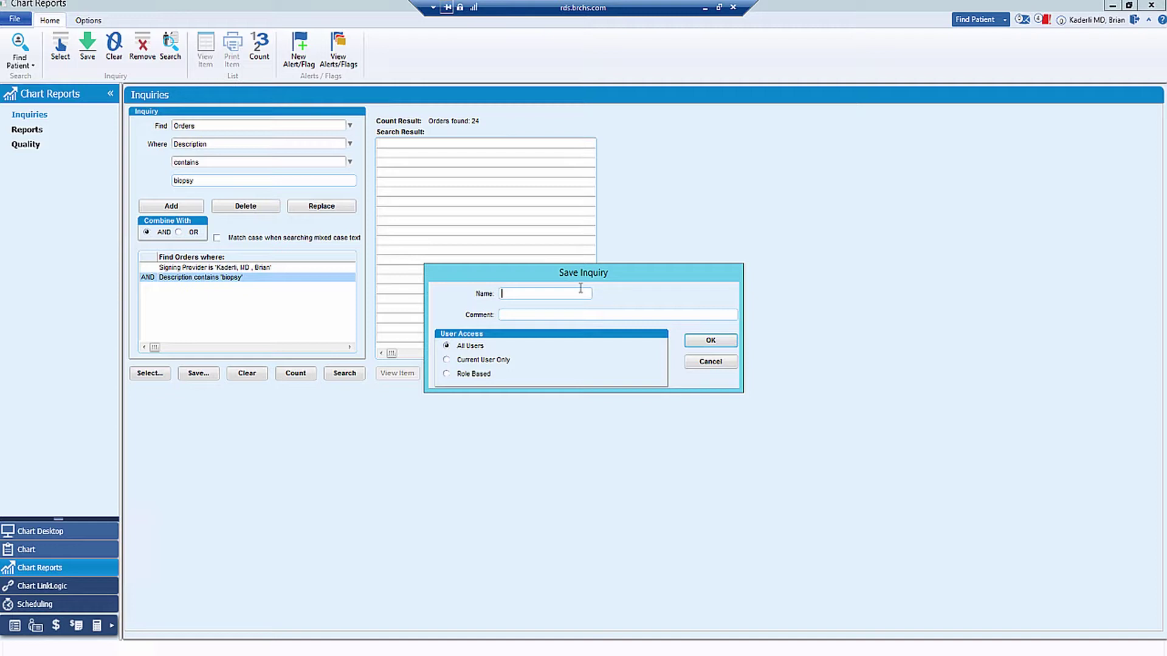
Choose Current User Only, then cancel the Save Inquiry dialog without saving
left_click(490, 360)
left_click(708, 363)
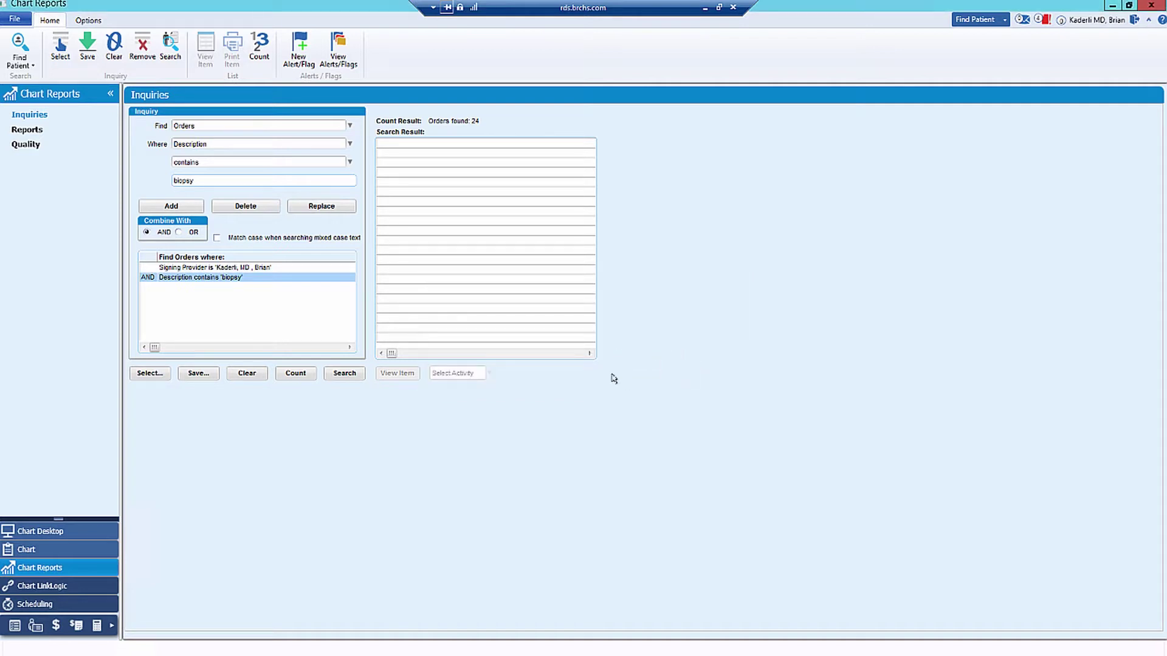
Go to the saved inquiries, declining to save the current inquiry
left_click(146, 374)
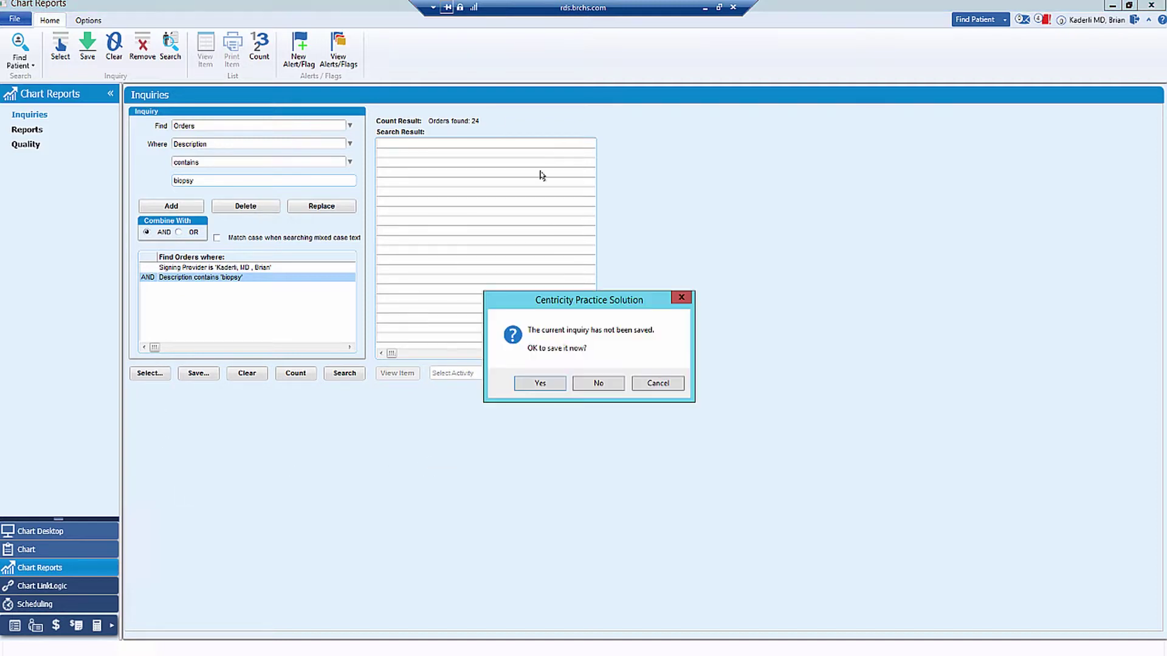
left_click(660, 380)
left_click(135, 374)
left_click(599, 384)
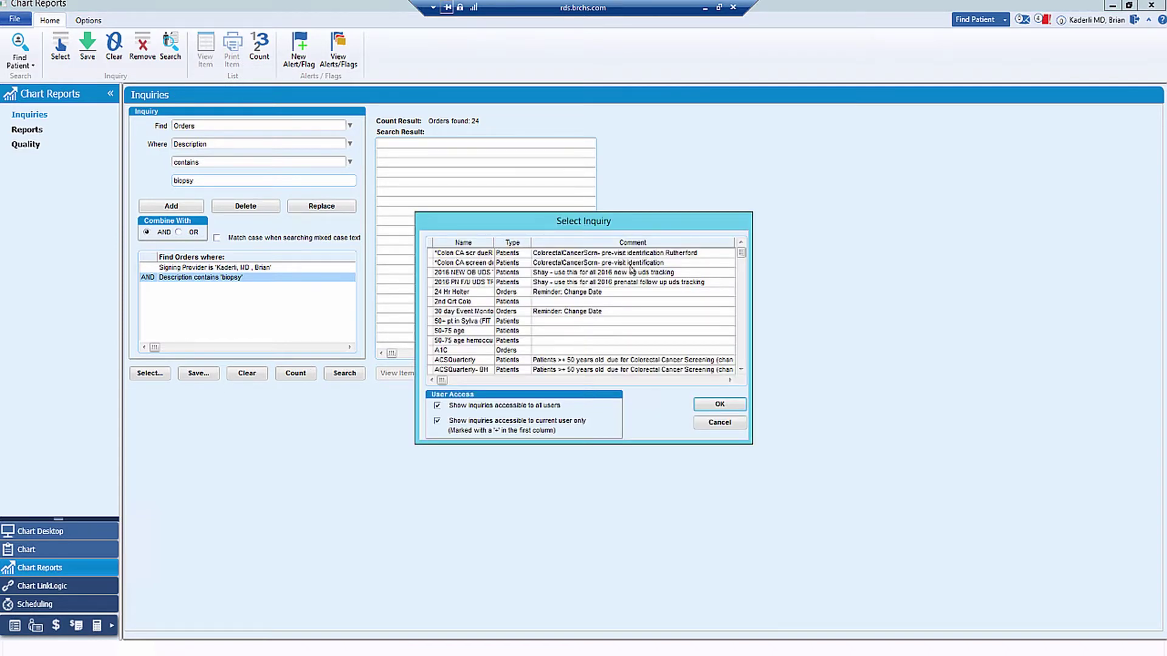
Load the saved PROC-biopsy inquiry
left_click_drag(741, 254, 763, 358)
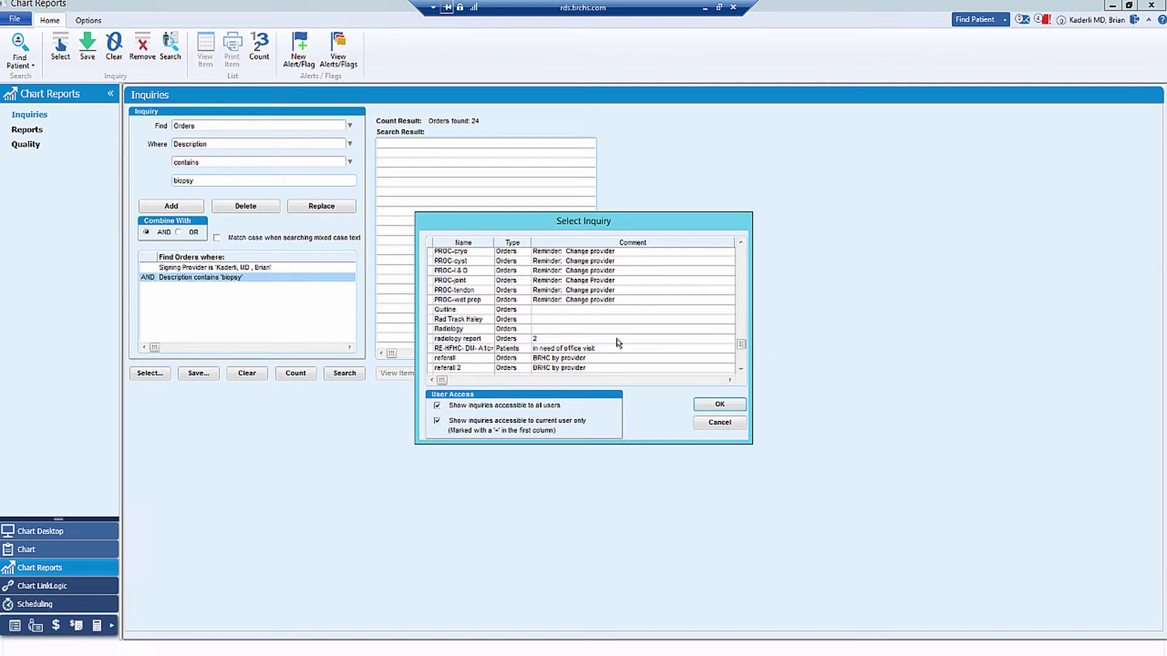
scroll(618, 344, "up", 2)
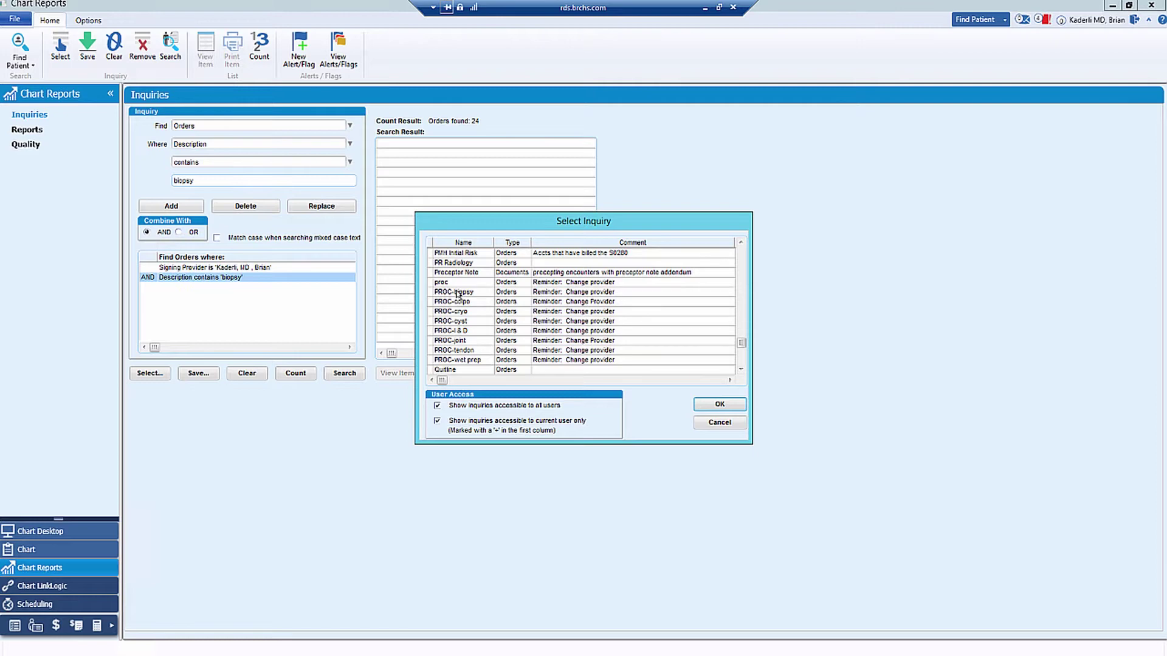
left_click(484, 295)
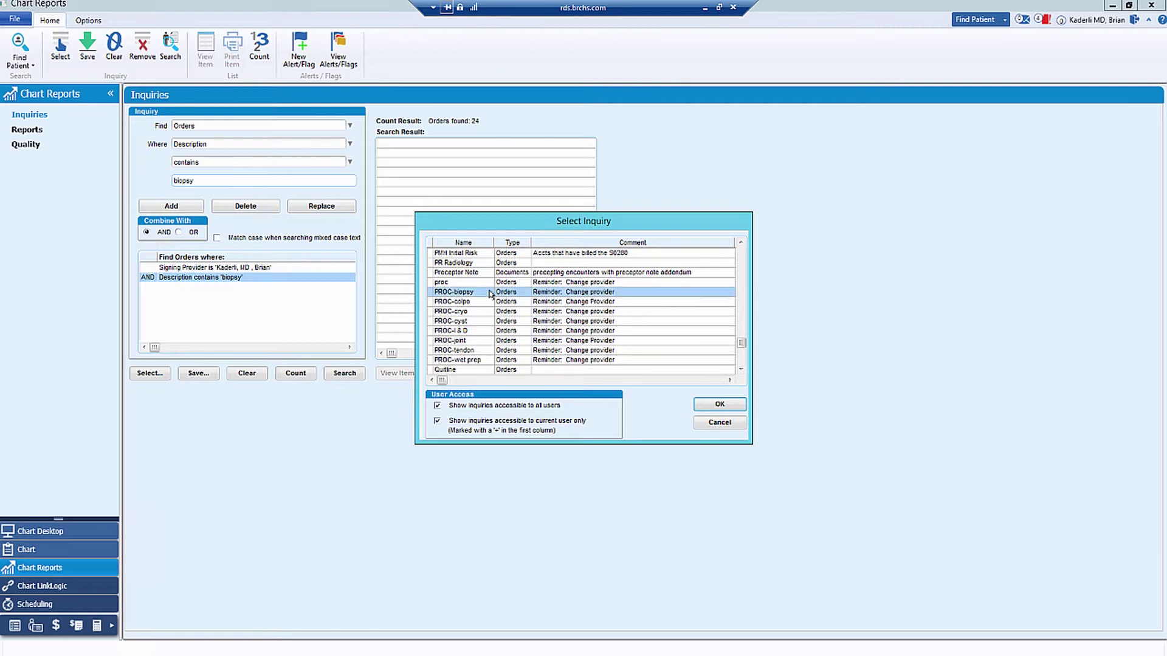
left_click(709, 407)
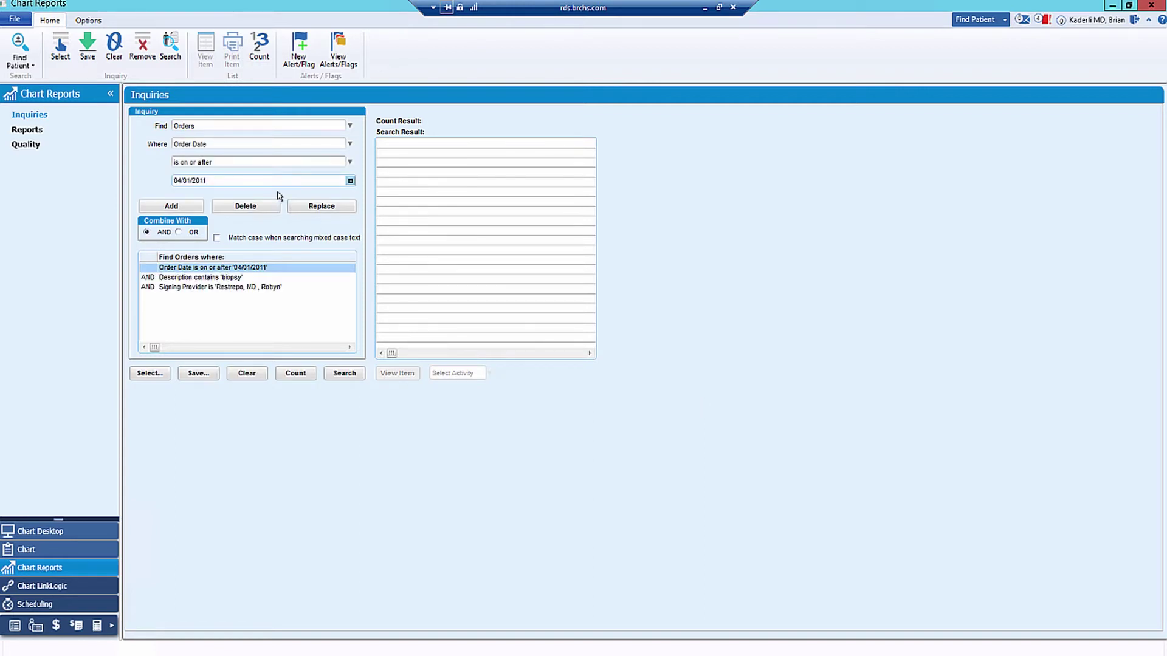
Replace the Signing Provider value with the logged-in doctor and recount, giving 24 orders
left_click(216, 287)
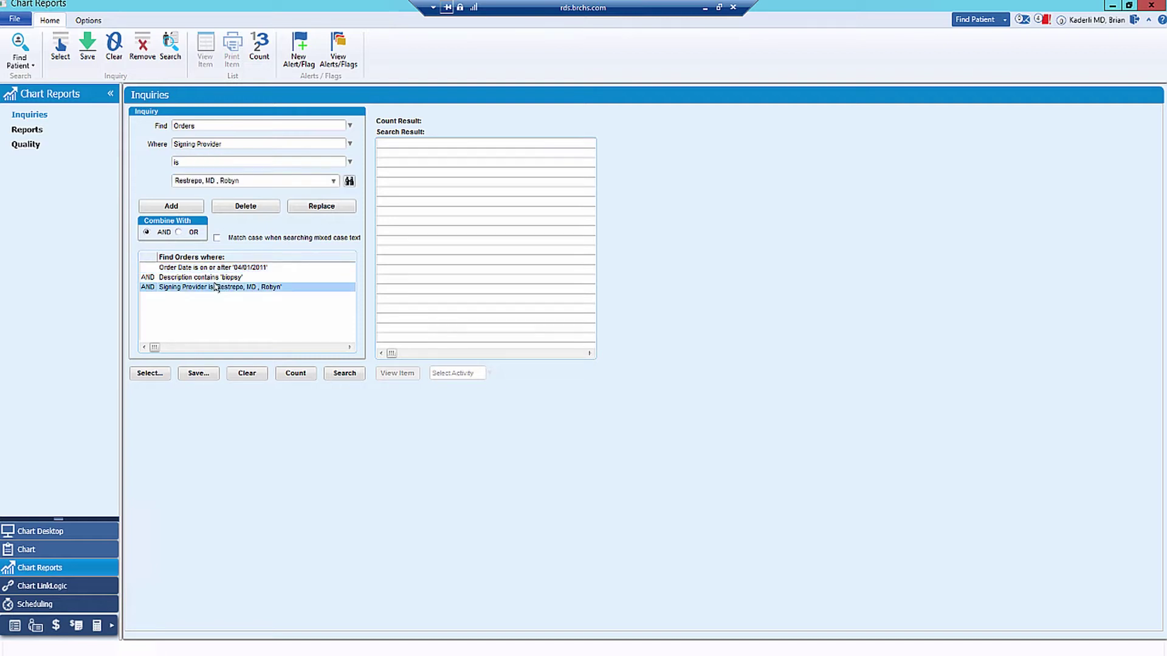
left_click(258, 184)
type("Kaderli")
left_click(326, 208)
left_click(293, 375)
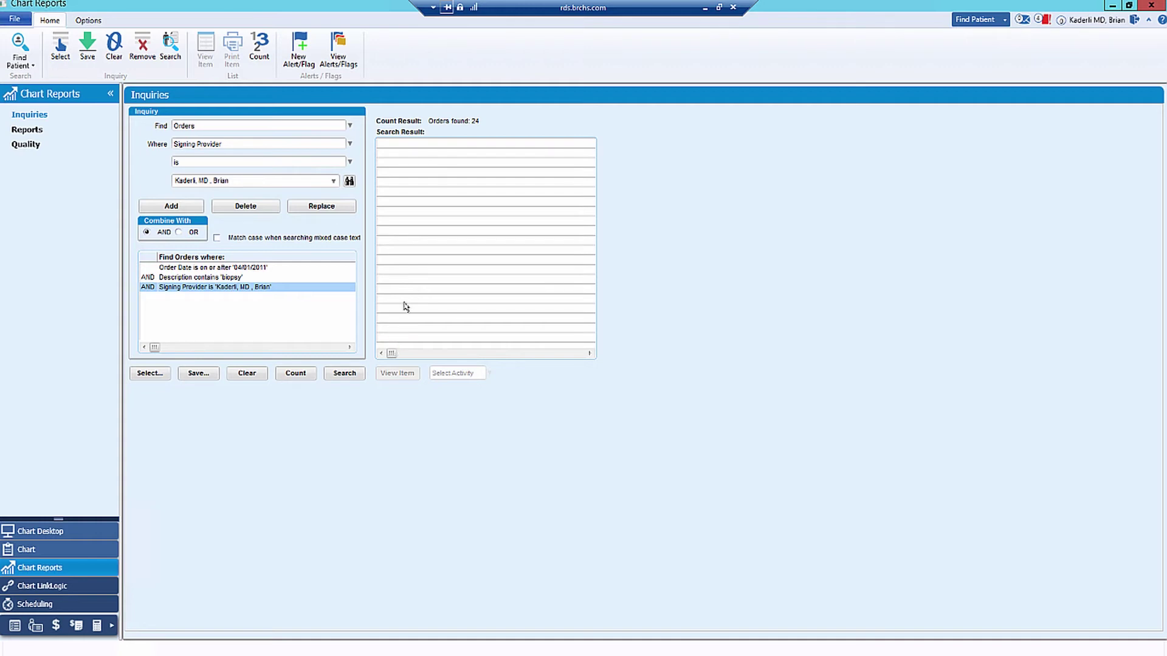
left_click(237, 279)
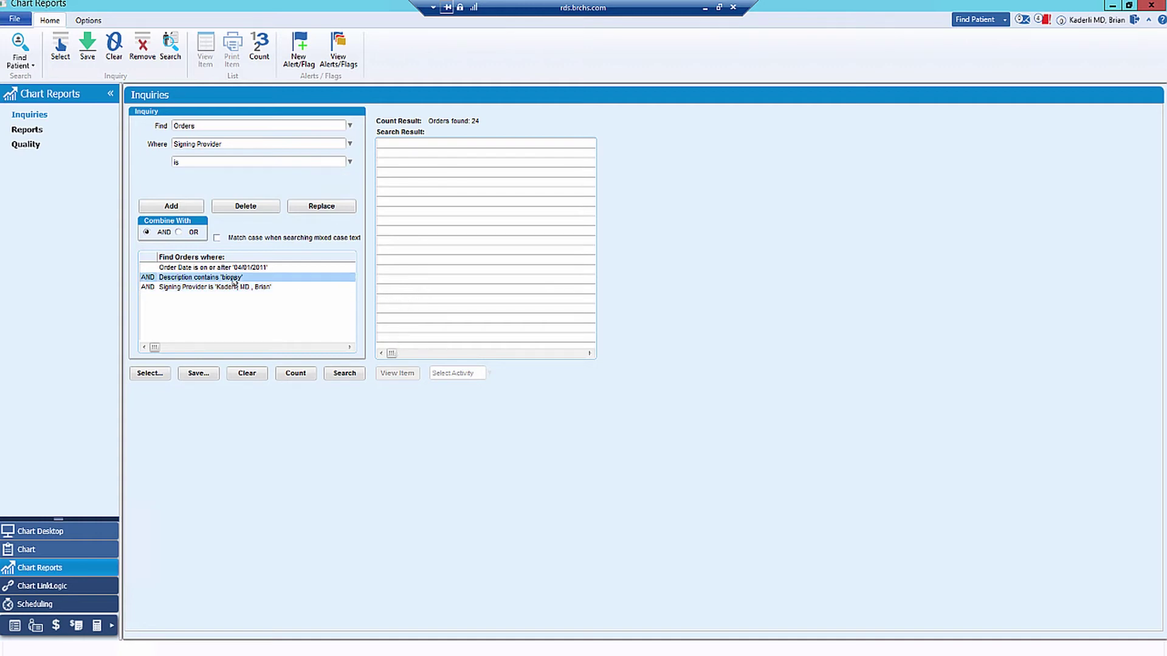